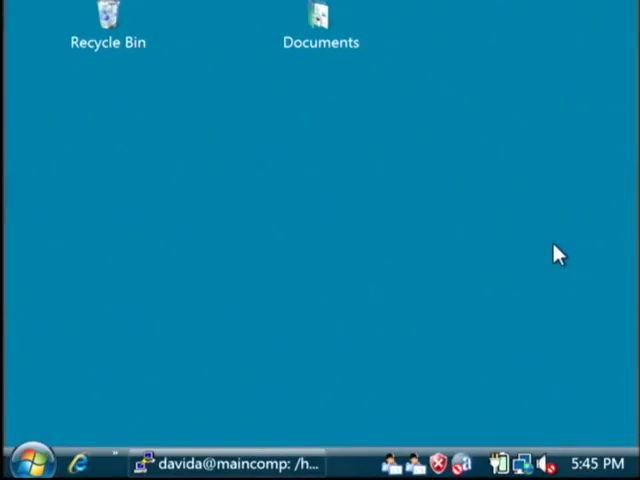
Log into the MySQL monitor as root with mysql -u root -p and the root password
left_click(272, 466)
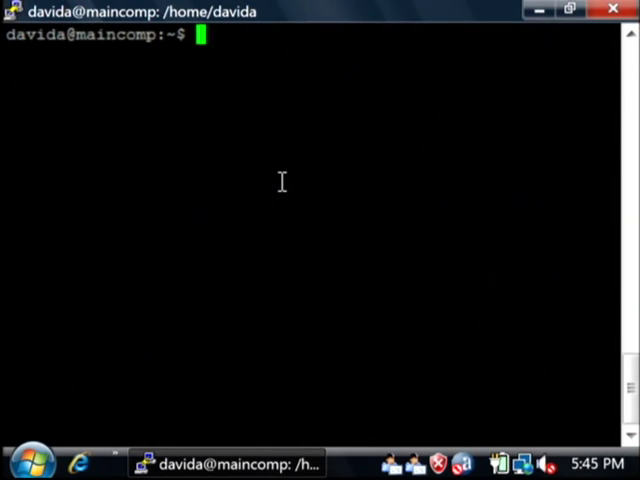
type("mysql ")
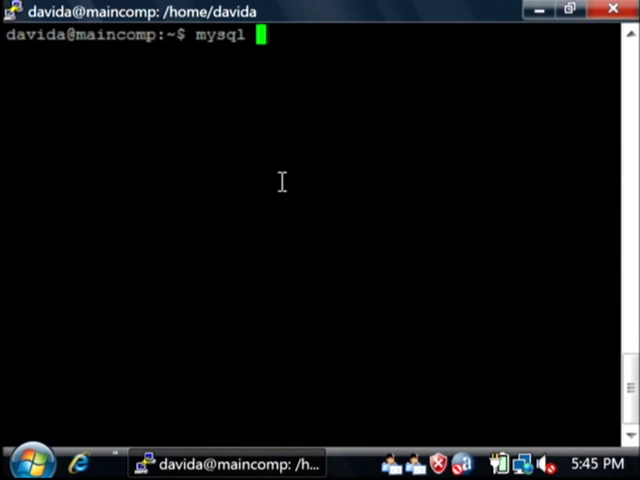
type("-u r")
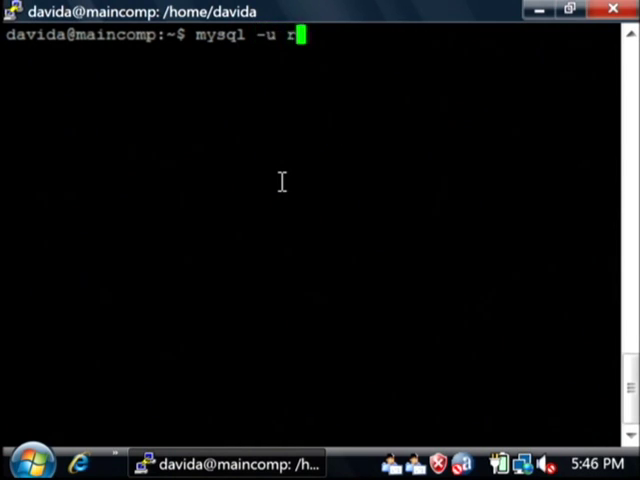
type("oot ")
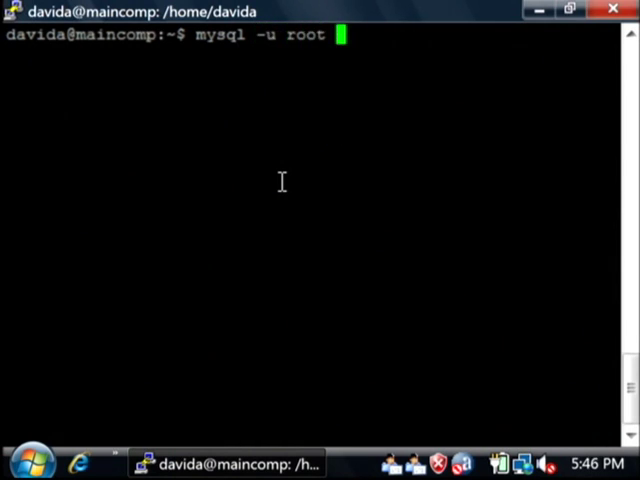
type("-p")
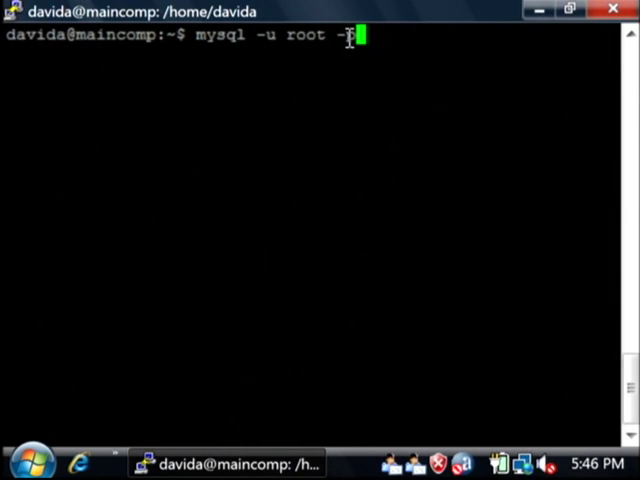
key("Return")
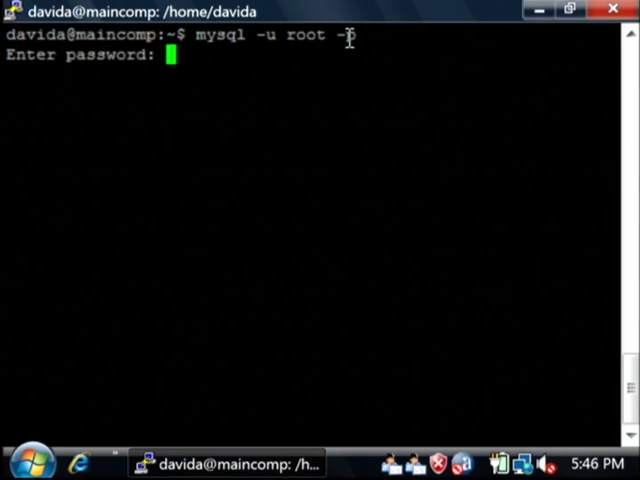
key("Return")
key("Return")
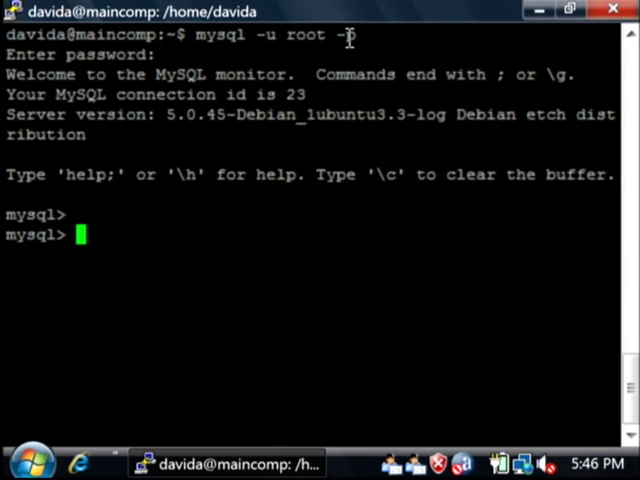
type("create users")
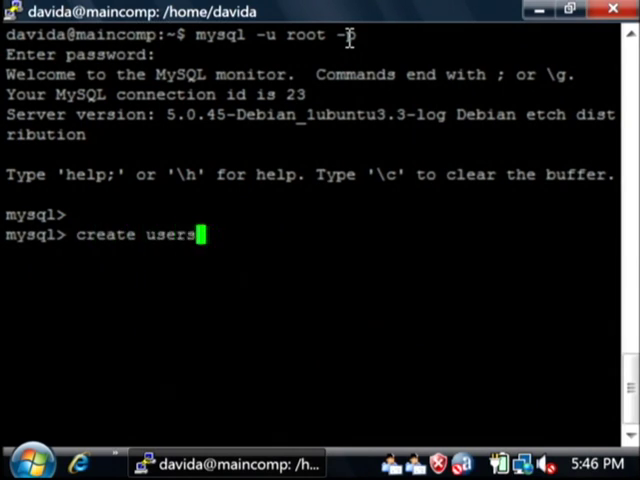
Run CREATE USER 'myuser'@'localhost'; and get Query OK from the server
key("BackSpace")
key("BackSpace")
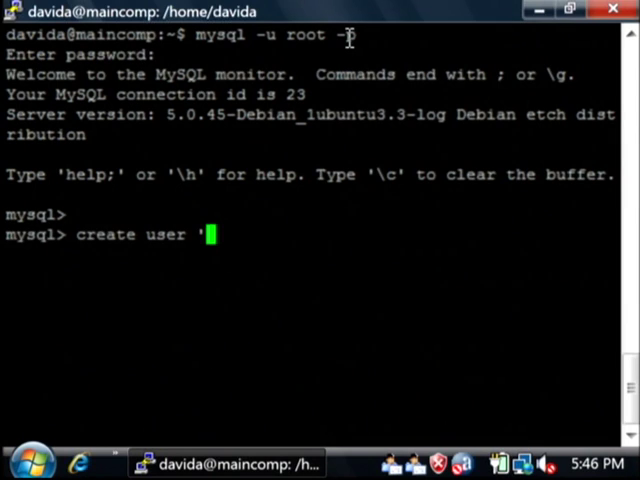
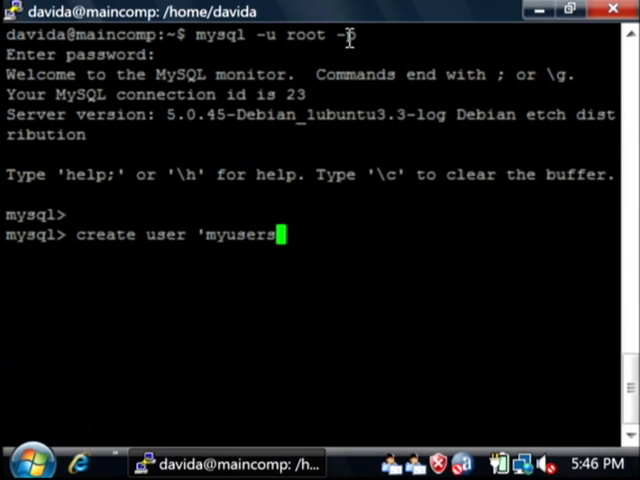
key("BackSpace")
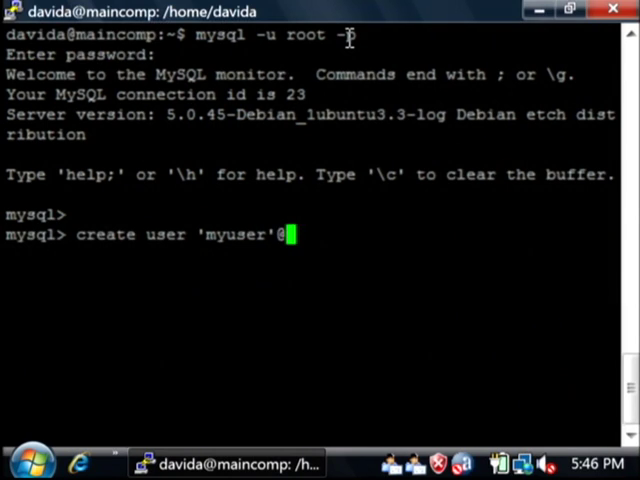
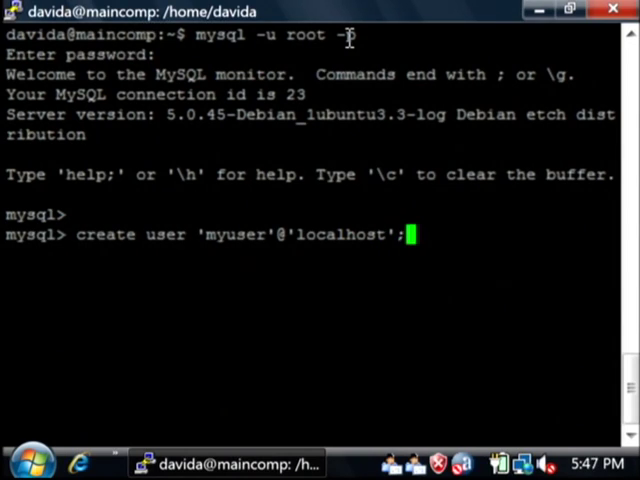
key("Return")
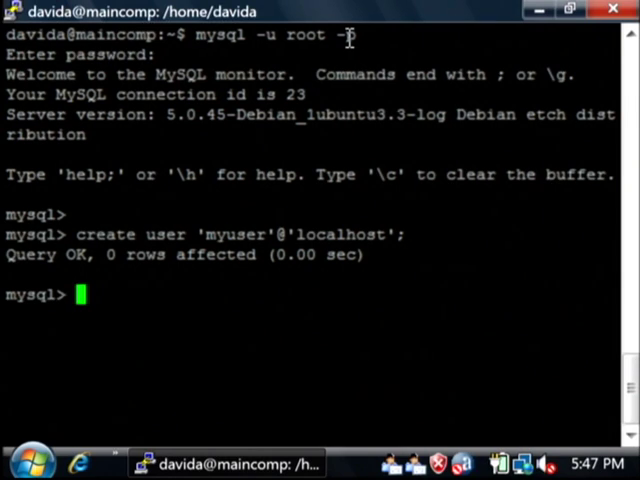
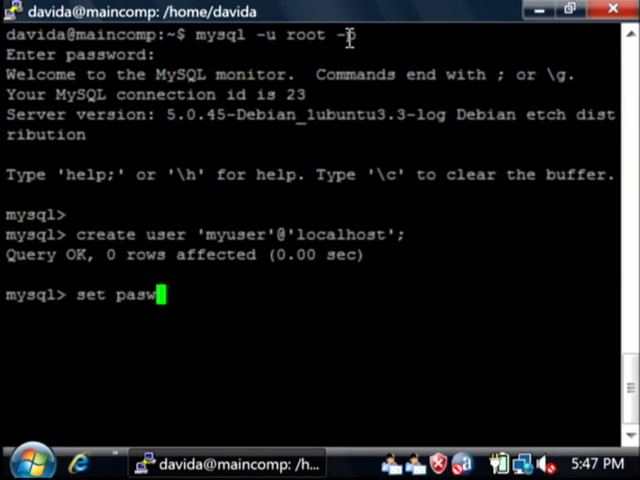
key("BackSpace")
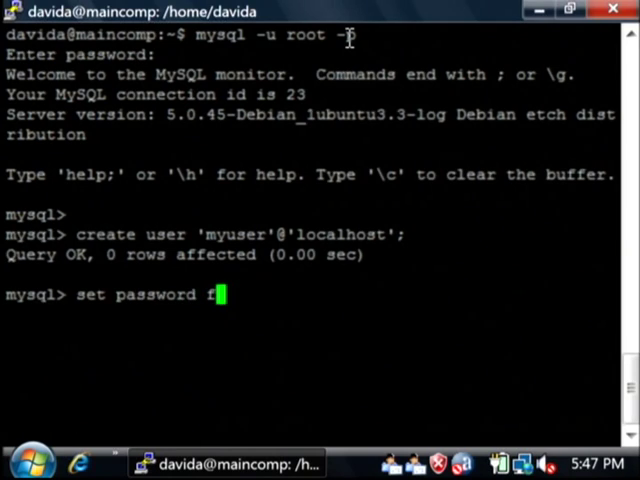
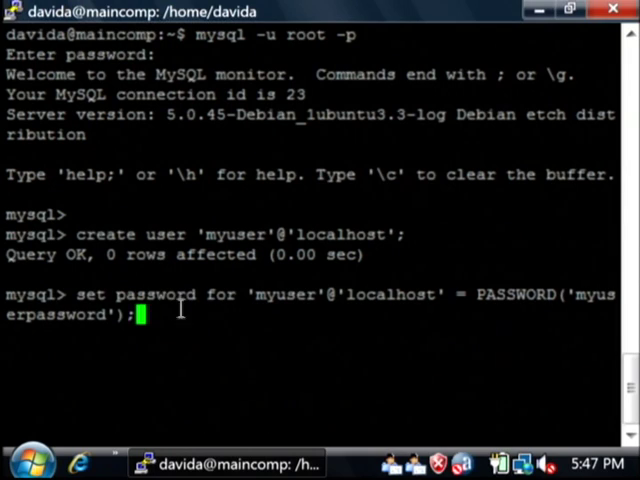
key("Return")
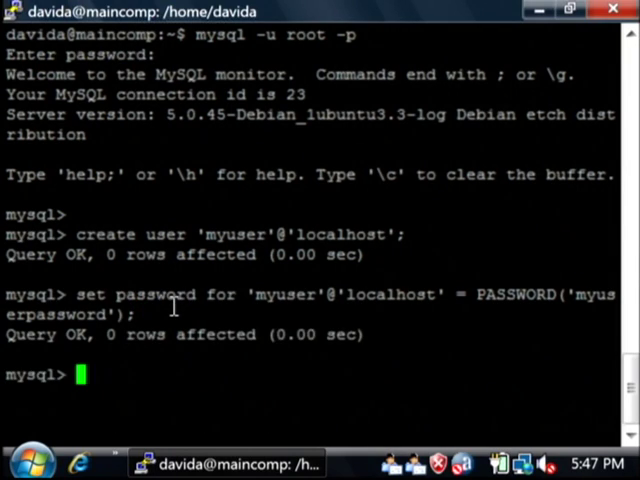
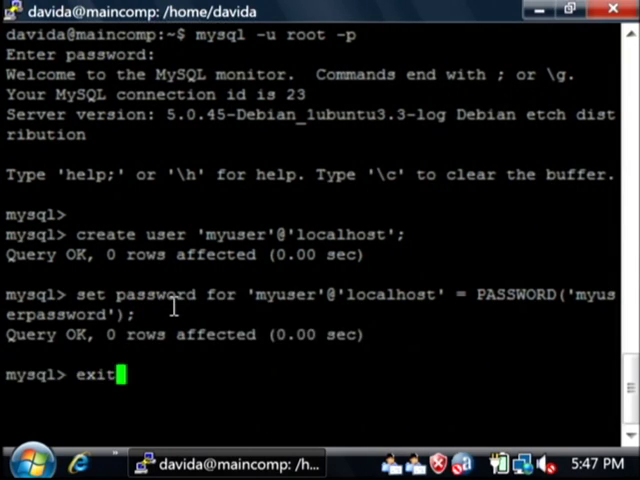
Exit the root session and log back in as myuser with mysql -u myuser -p
key("Return")
key("Return")
type("mysql ")
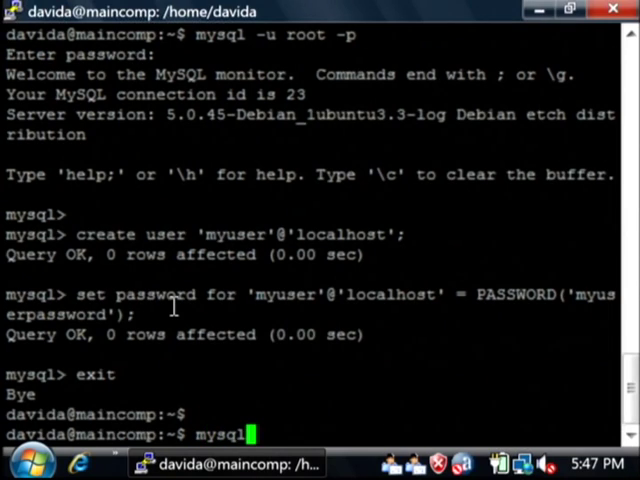
type("-u my")
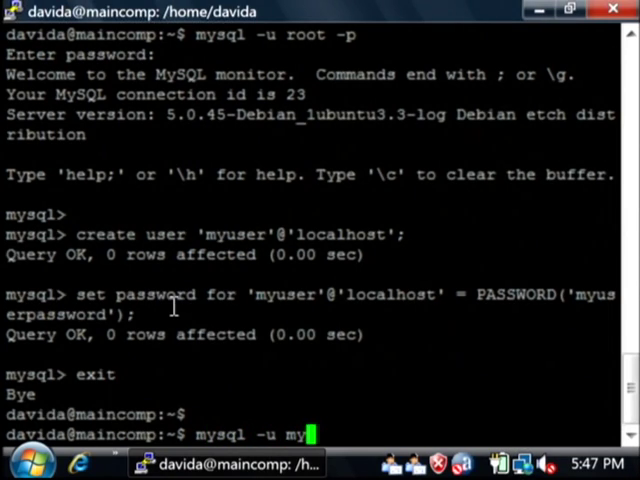
type("user -p")
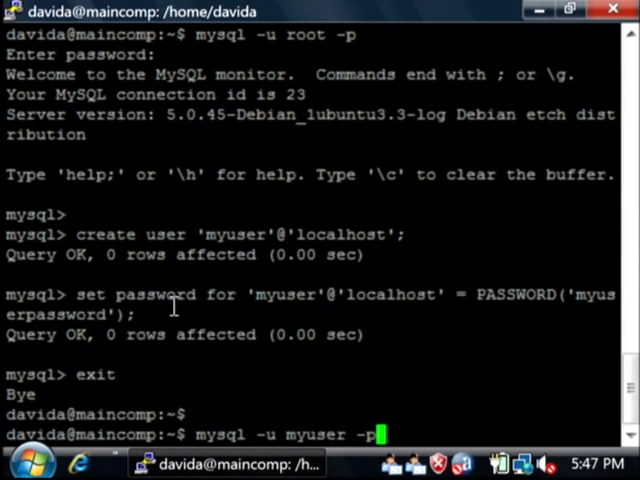
key("Return")
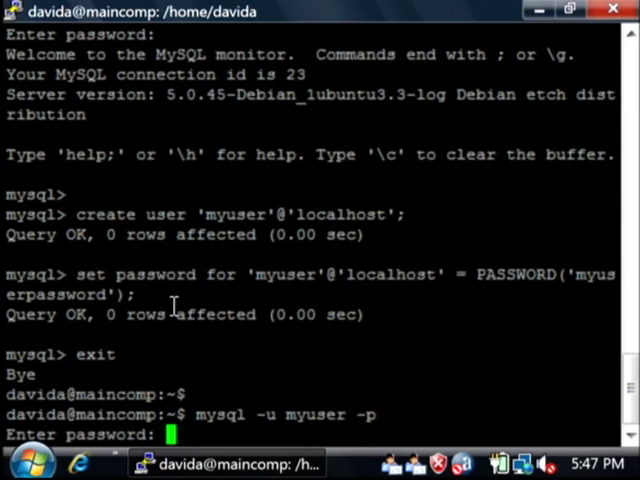
key("Return")
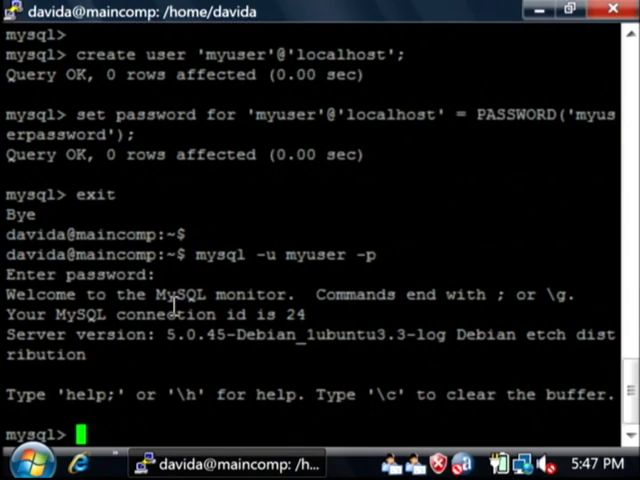